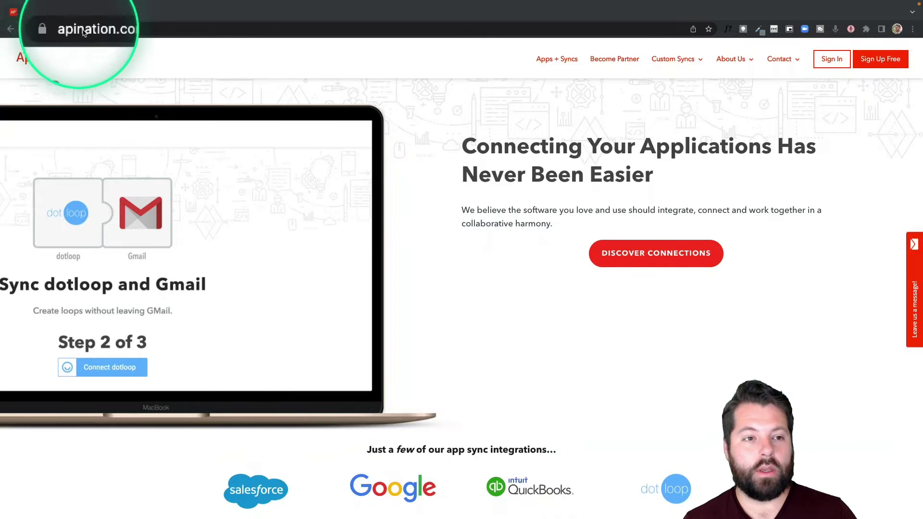
Step: Browse the available integrations and open the BoomTown integrations page
left_click(663, 255)
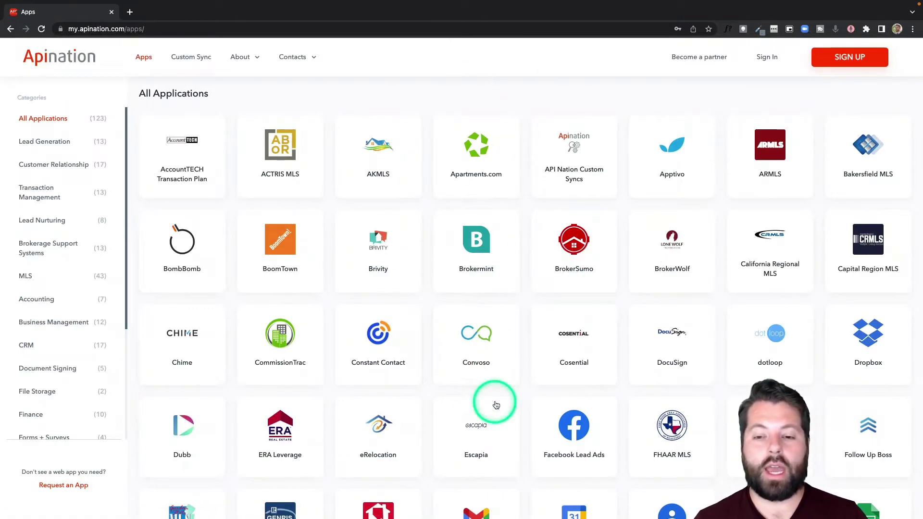
scroll(519, 458, "down", 1)
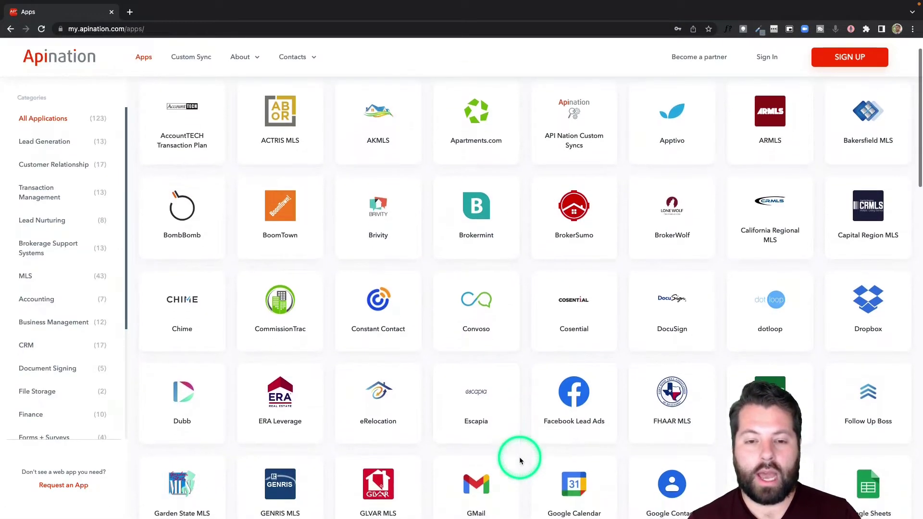
scroll(481, 408, "down", 1)
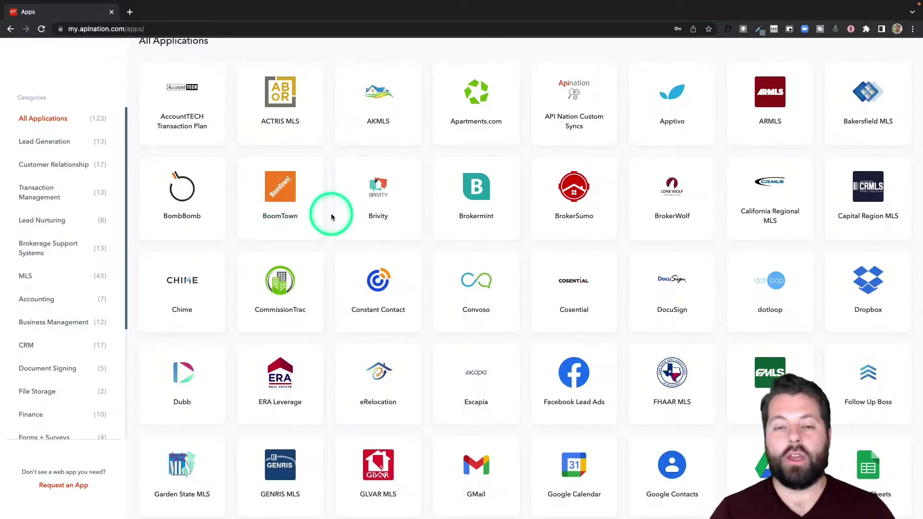
left_click(288, 193)
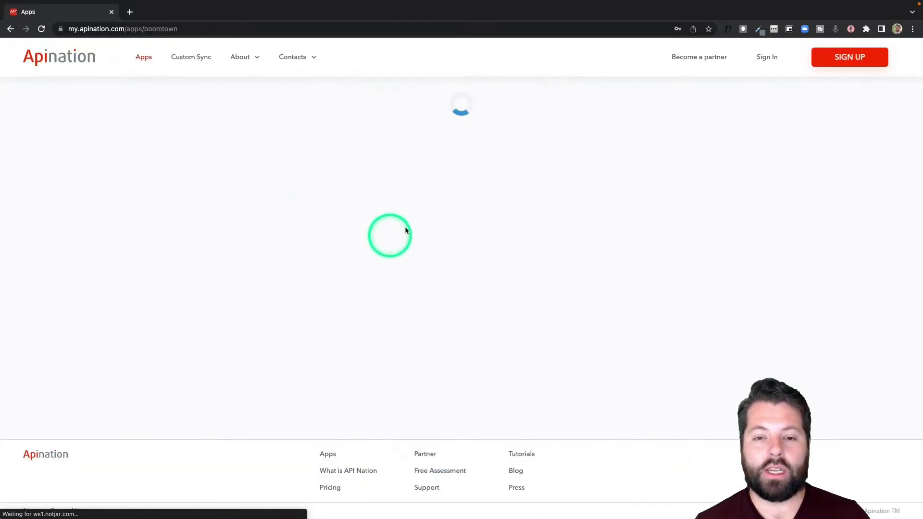
scroll(469, 218, "down", 2)
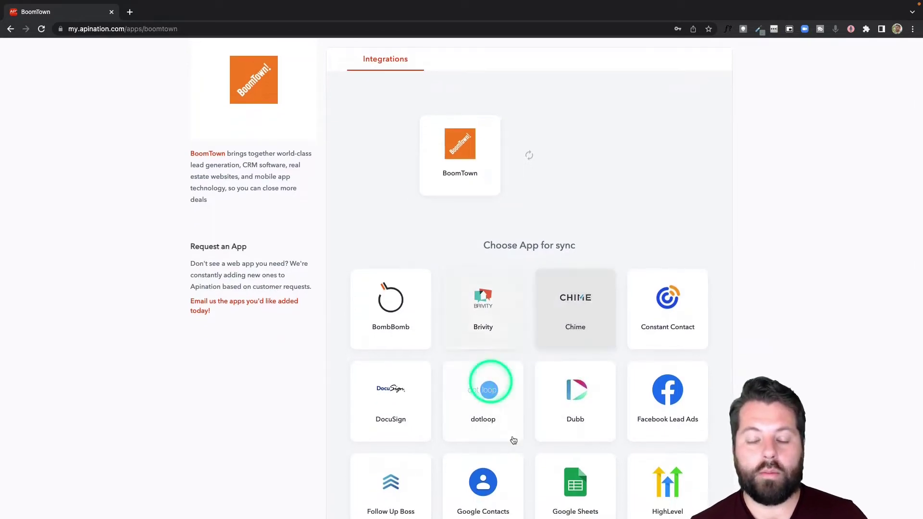
scroll(544, 465, "down", 2)
scroll(545, 467, "down", 3)
scroll(505, 448, "down", 2)
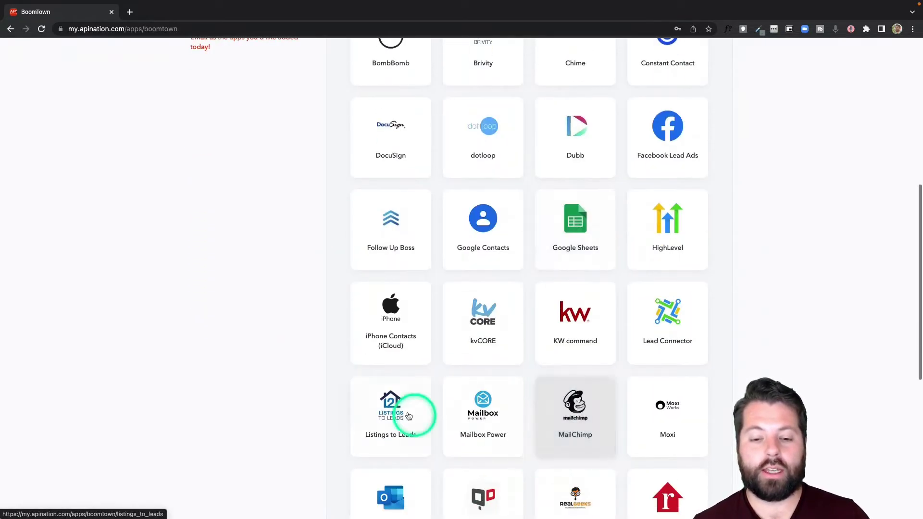
Step: Pick Mailbox Power and activate the 'BoomTown contacts to Mailbox Power people' sync ($10/mo)
left_click(482, 412)
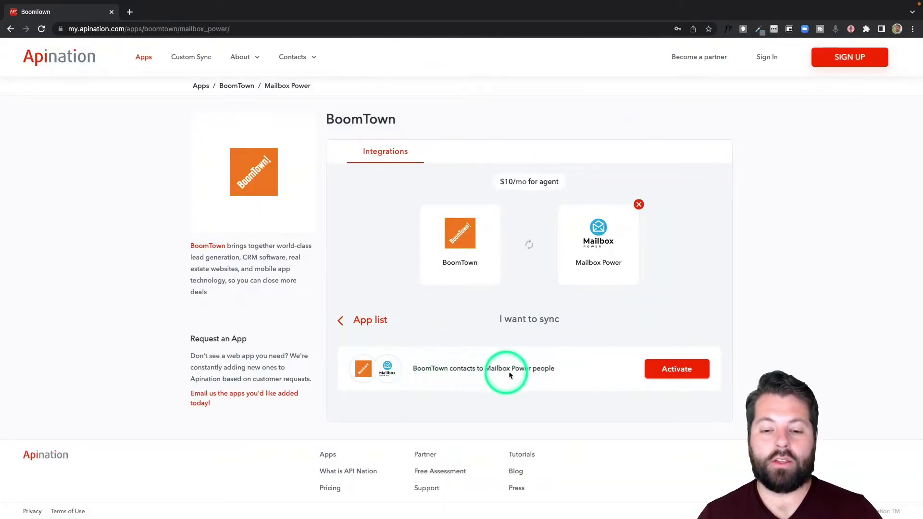
left_click(683, 377)
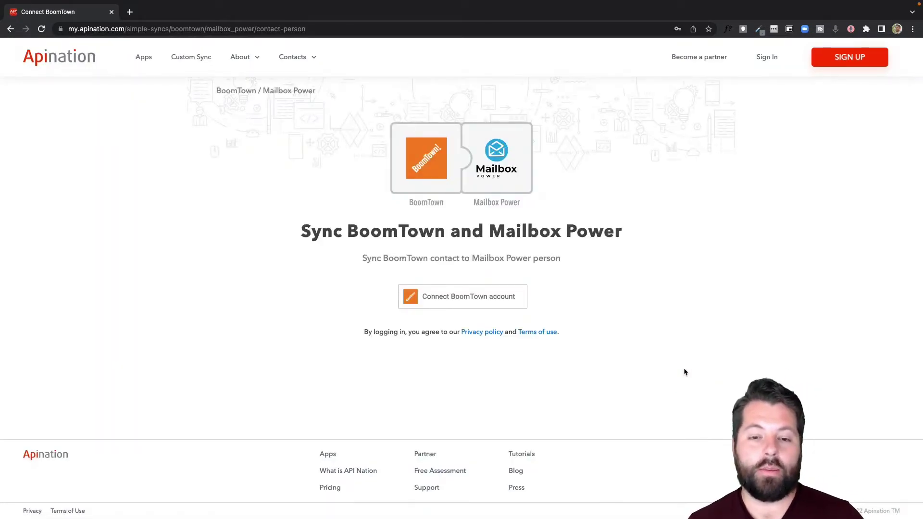
Step: Log in to BoomTown with the saved credentials and grant API Nation access
left_click(457, 299)
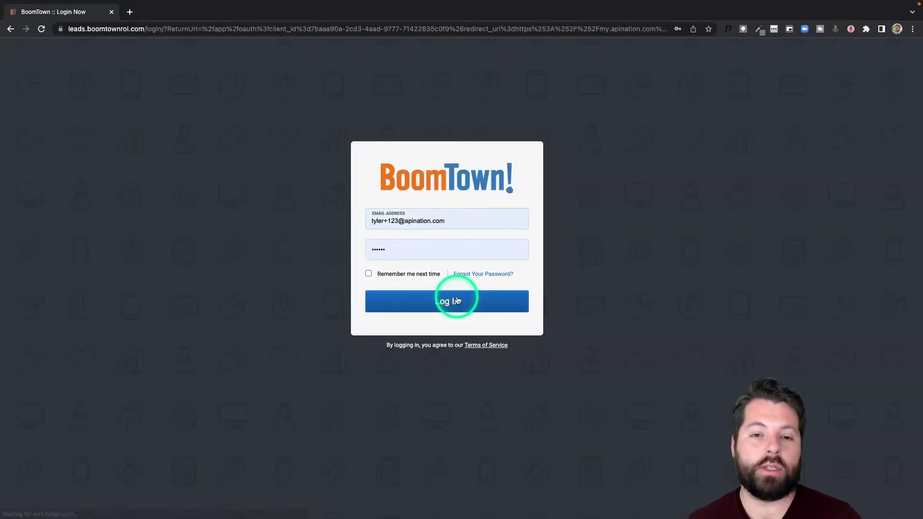
left_click(774, 29)
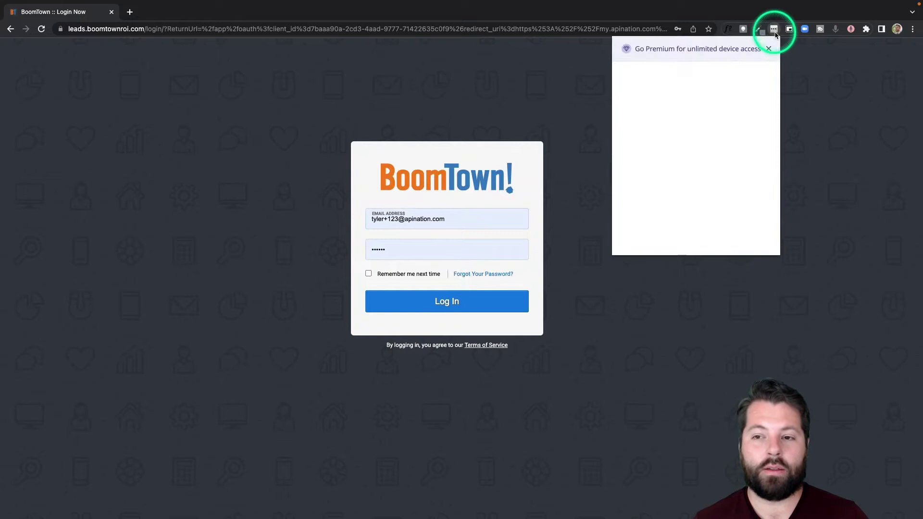
left_click(445, 303)
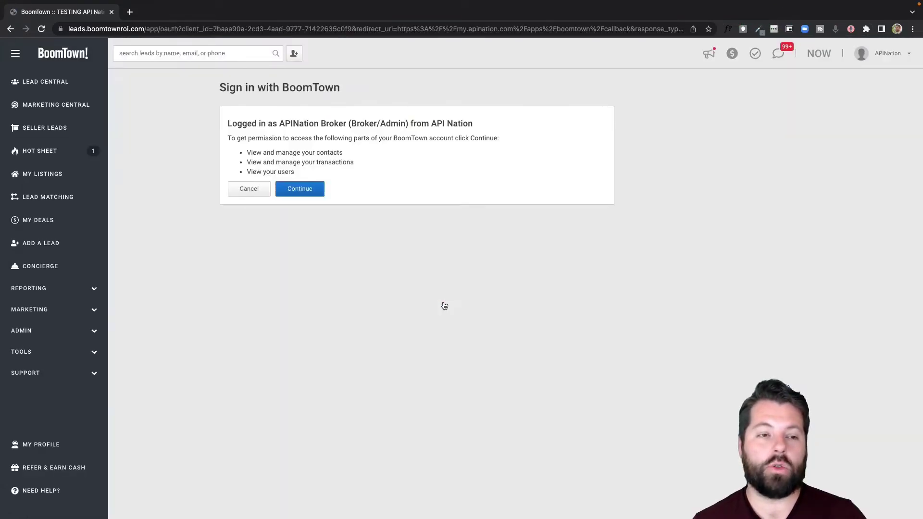
left_click(303, 190)
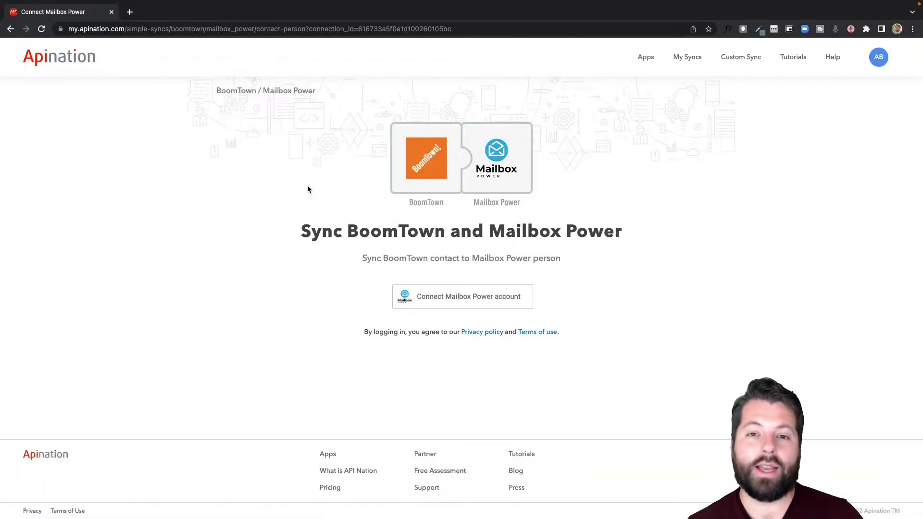
Step: Open the Mailbox Power connection form and label the connection 'Gabe Co'
left_click(418, 317)
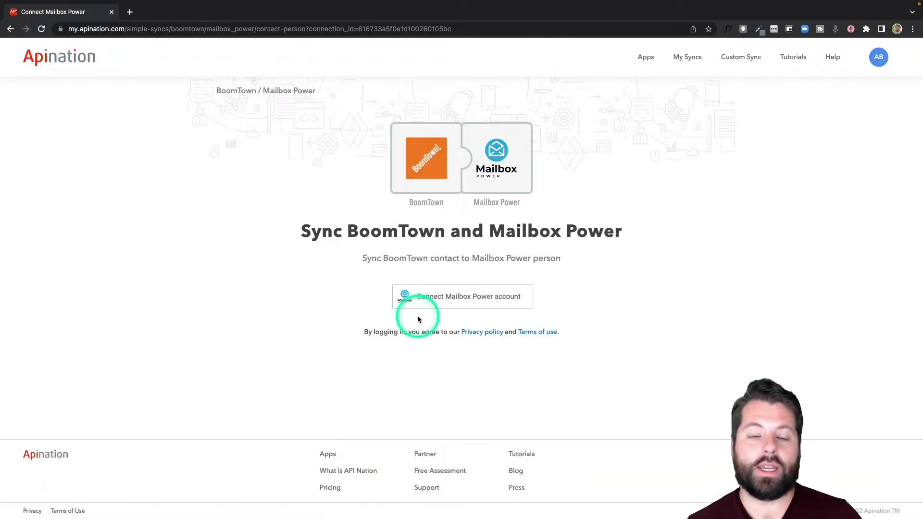
left_click(456, 301)
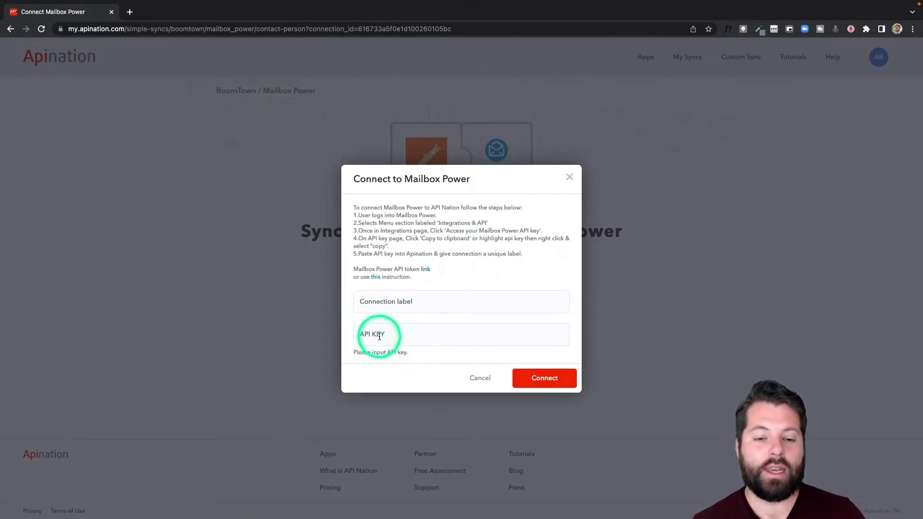
left_click(396, 302)
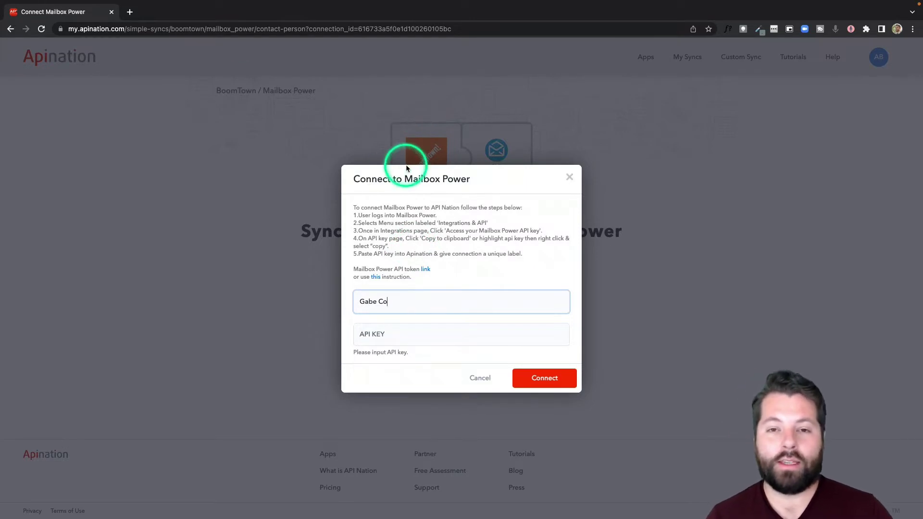
Step: Copy the key from Mailbox Power's API Key page and return to the connection form
left_click(426, 269)
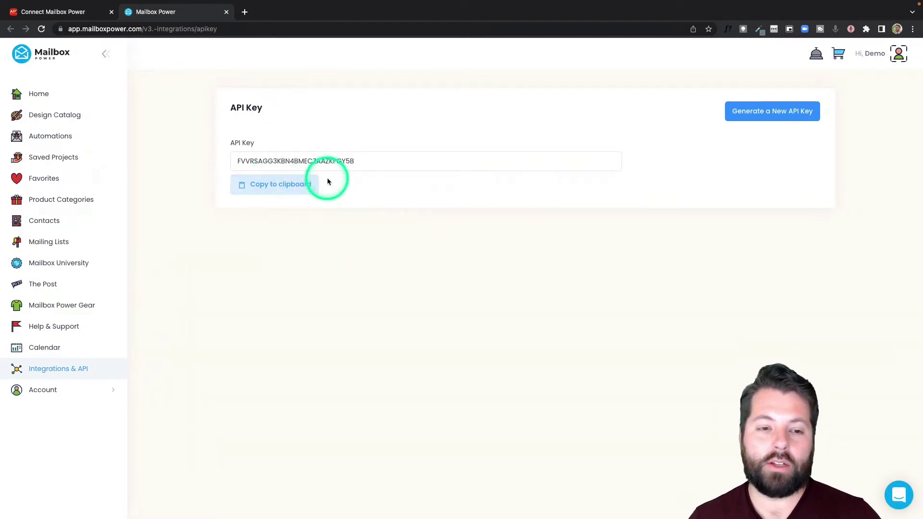
left_click(272, 186)
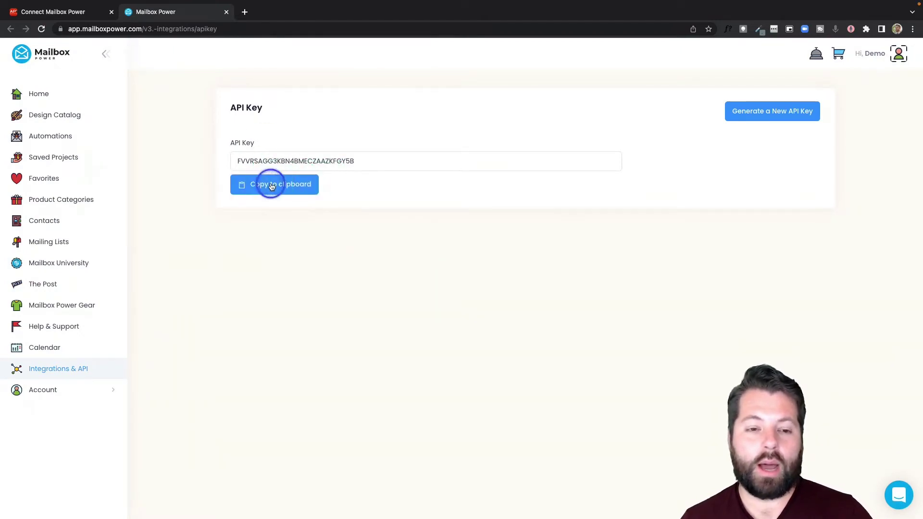
left_click(74, 15)
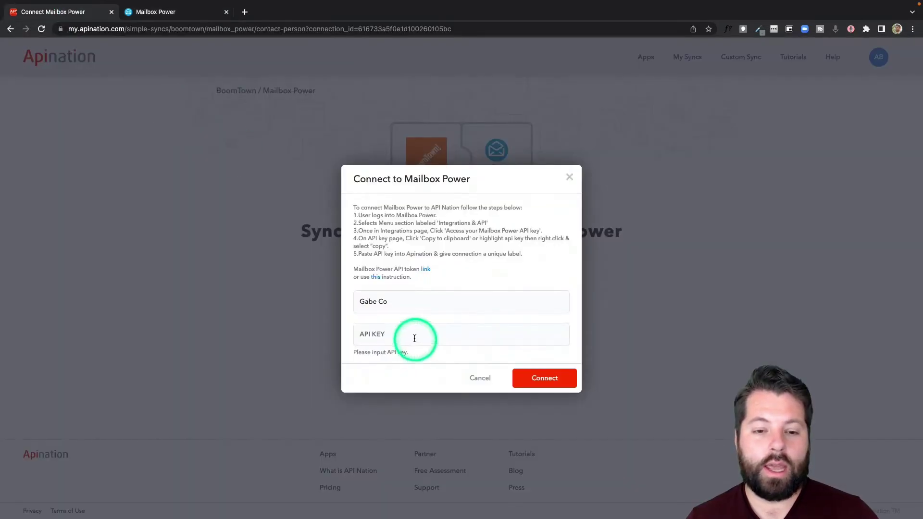
Step: Paste the Mailbox Power API key into the form and connect the account
left_click(414, 338)
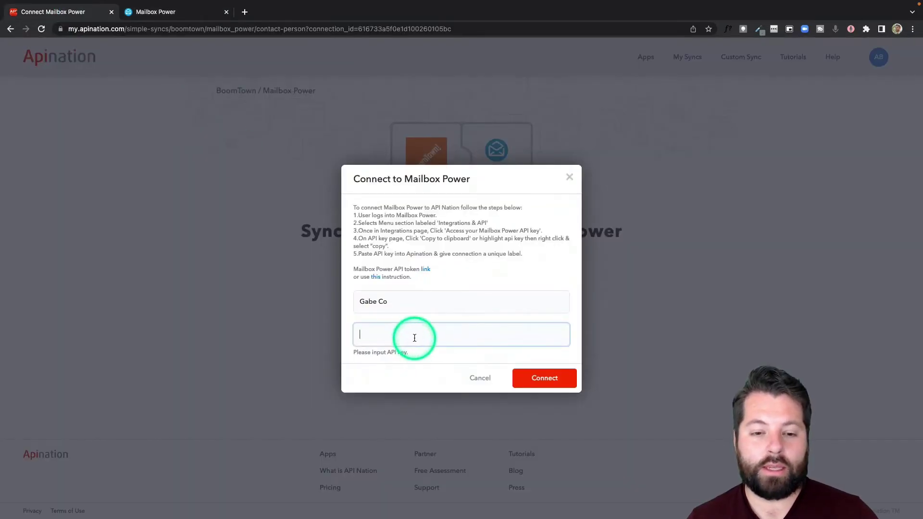
left_click(546, 376)
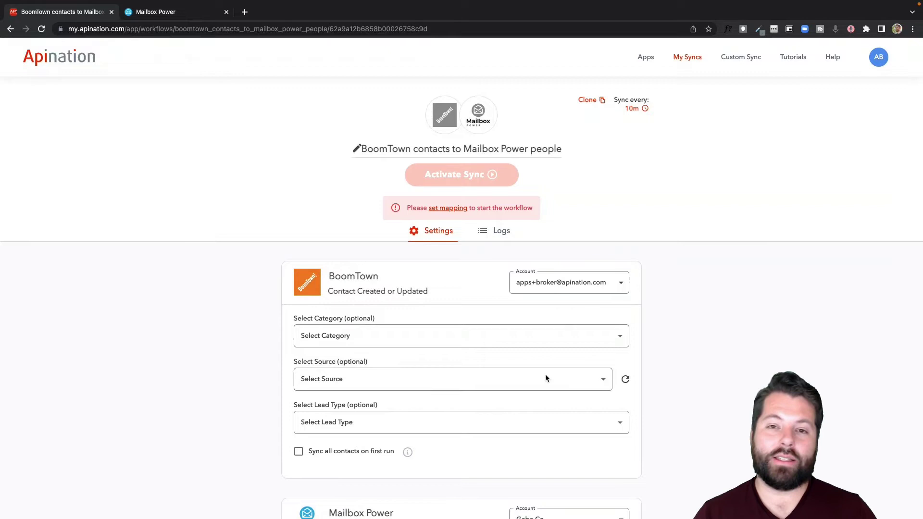
scroll(545, 377, "down", 1)
scroll(545, 377, "down", 1)
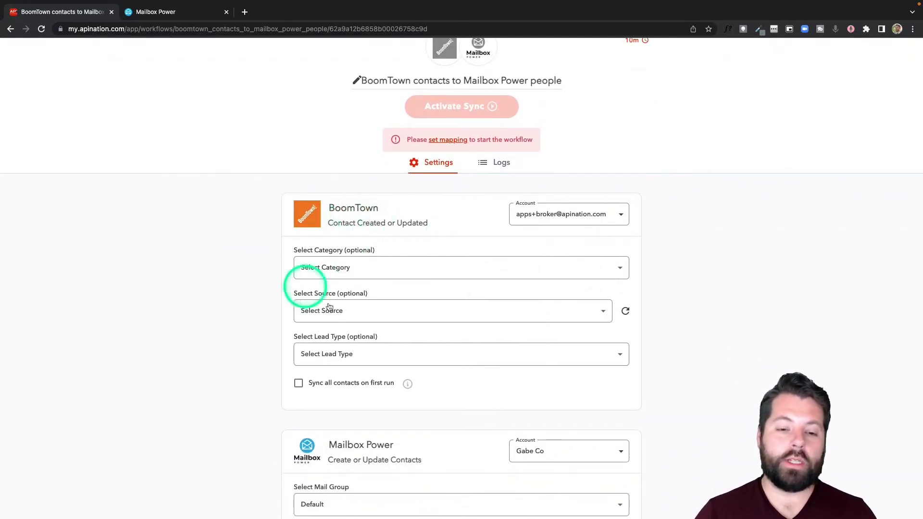
scroll(282, 398, "down", 1)
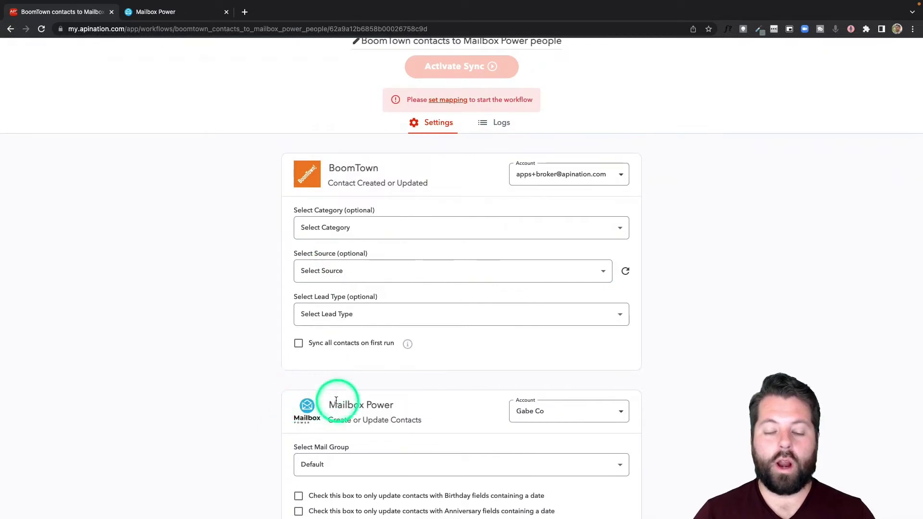
scroll(266, 393, "down", 1)
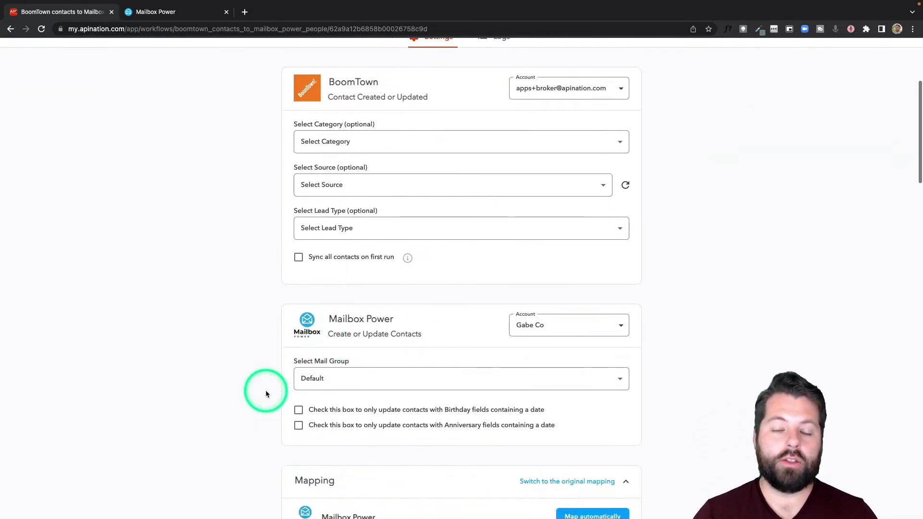
scroll(266, 393, "up", 1)
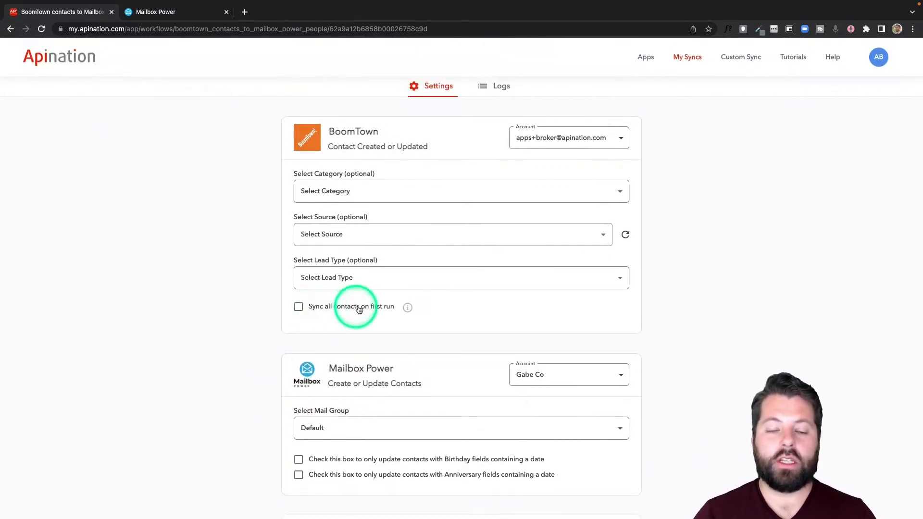
Step: Keep 'Sync all contacts on first run' off and filter BoomTown leads to Buyer
left_click(298, 306)
scroll(303, 308, "down", 1)
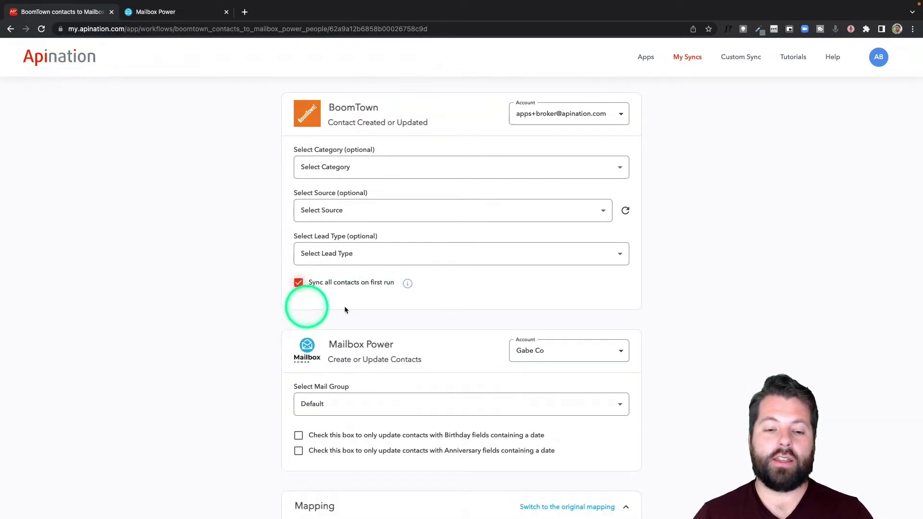
scroll(375, 319, "up", 1)
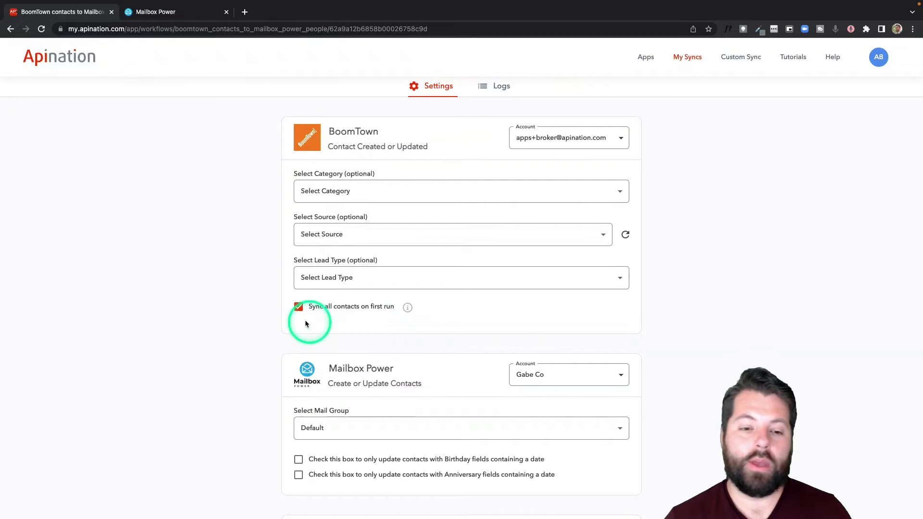
left_click(299, 306)
scroll(301, 307, "down", 1)
scroll(355, 362, "up", 1)
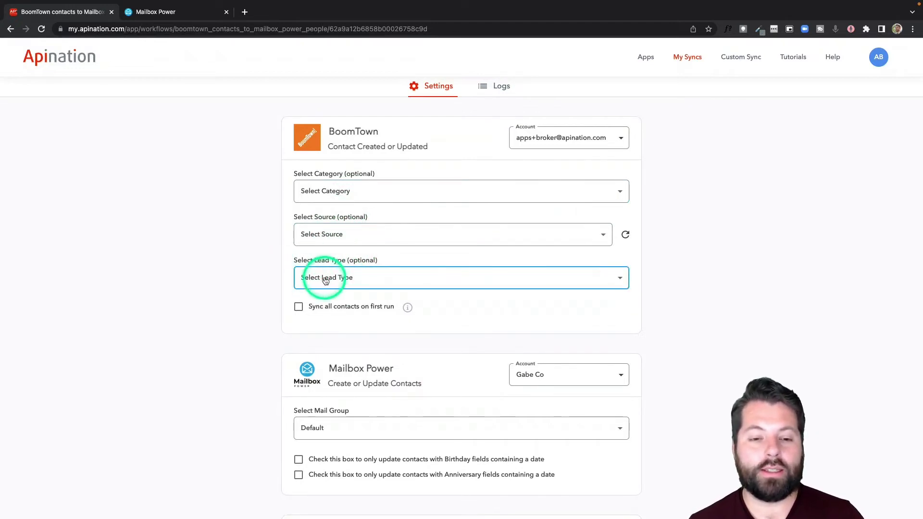
left_click(325, 280)
left_click(321, 297)
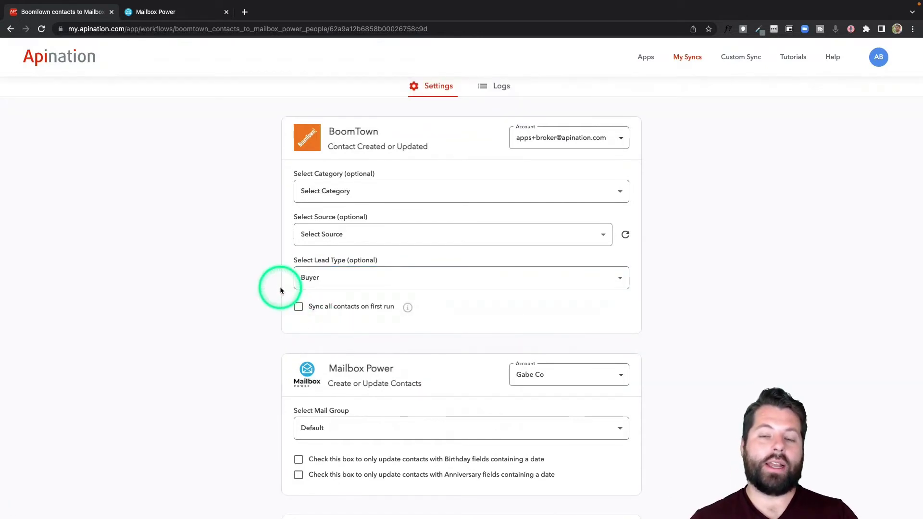
scroll(276, 339, "down", 3)
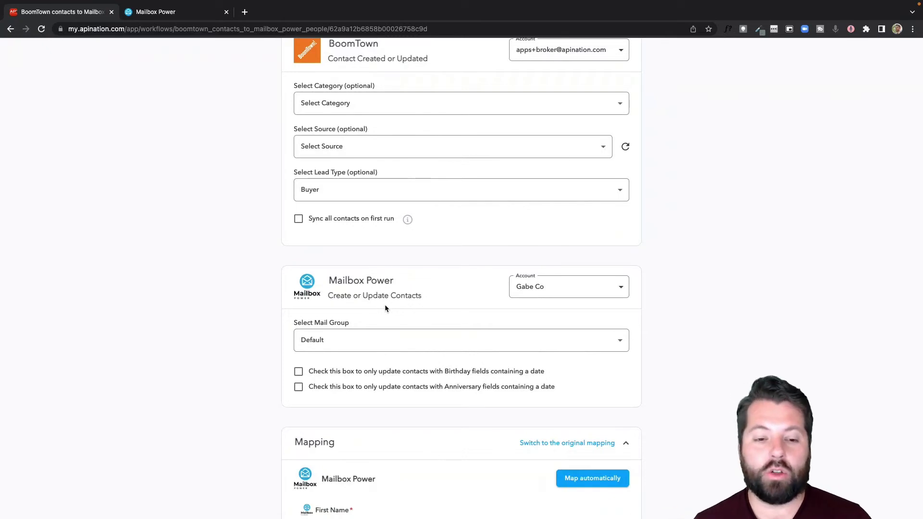
left_click(387, 350)
scroll(387, 350, "down", 1)
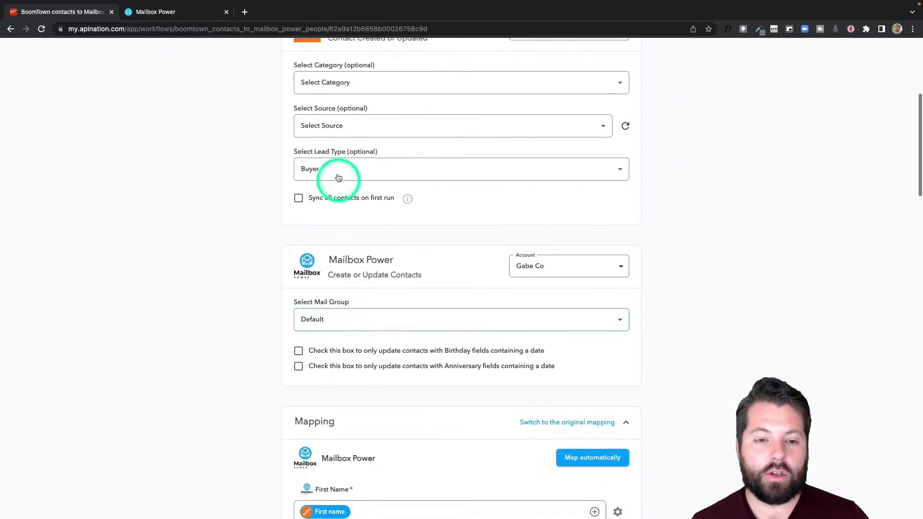
Step: Create a new mail group folder named 'BoomTown Buyers' as the sync destination
left_click(378, 325)
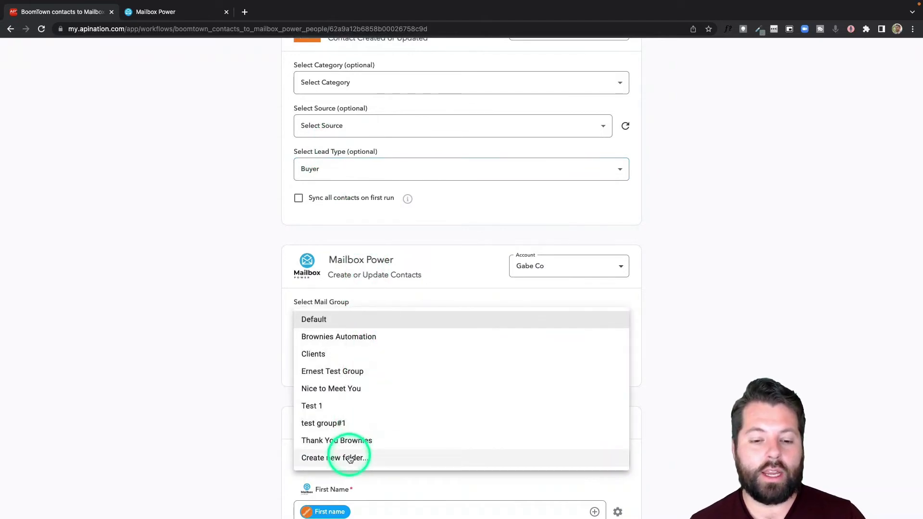
left_click(331, 459)
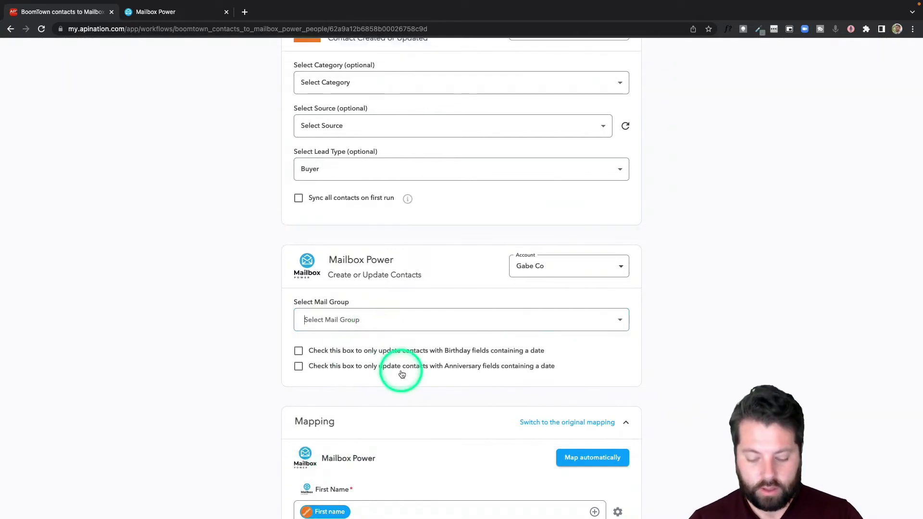
type("BoomTown Buyers")
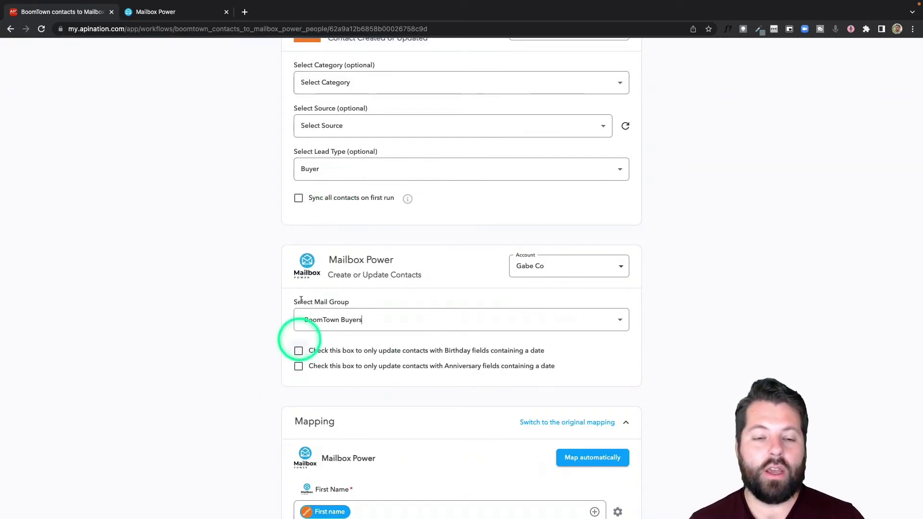
scroll(295, 369, "down", 2)
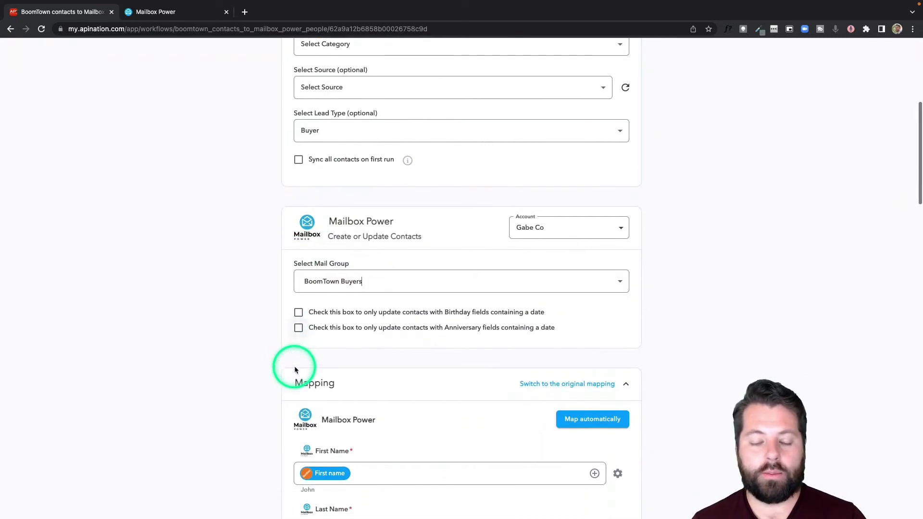
scroll(295, 368, "down", 2)
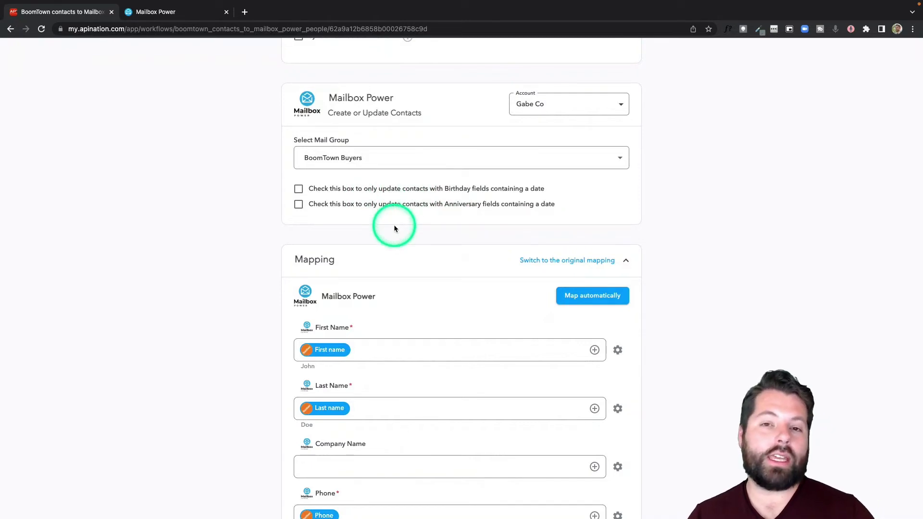
scroll(394, 228, "down", 1)
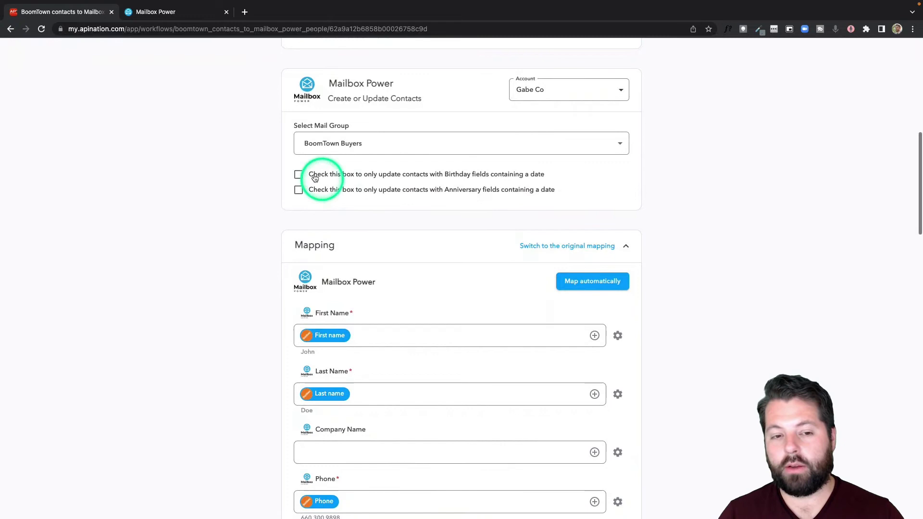
scroll(294, 272, "down", 1)
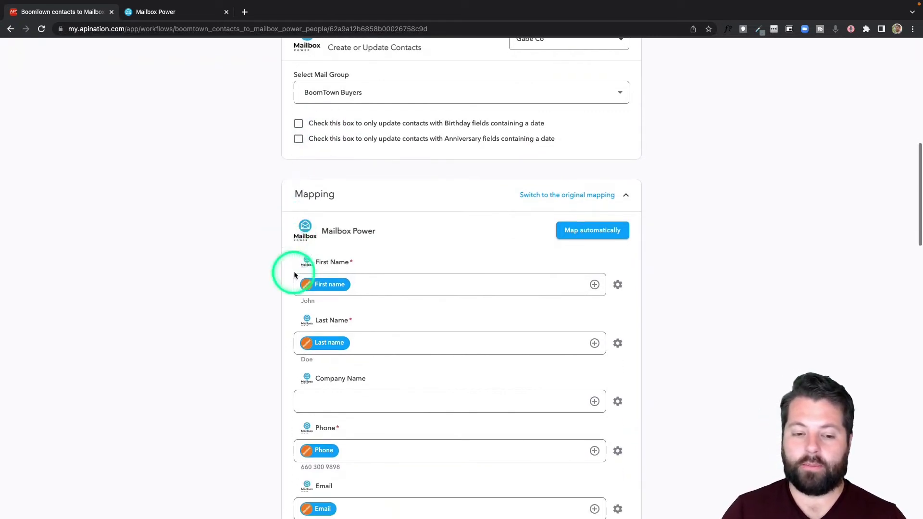
scroll(294, 271, "down", 2)
scroll(294, 274, "down", 1)
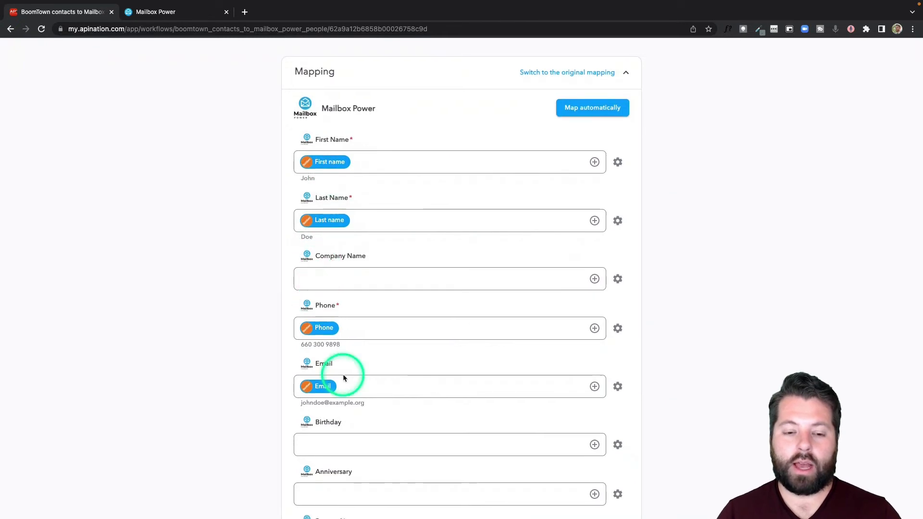
scroll(343, 374, "down", 3)
scroll(342, 375, "down", 2)
scroll(343, 374, "down", 1)
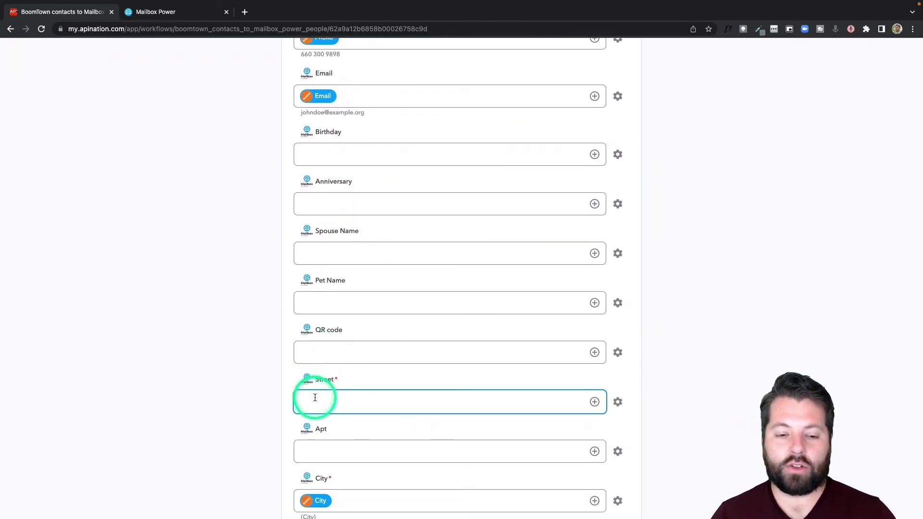
Step: Map BoomTown's Address field to the Mailbox Power Street field
left_click(595, 402)
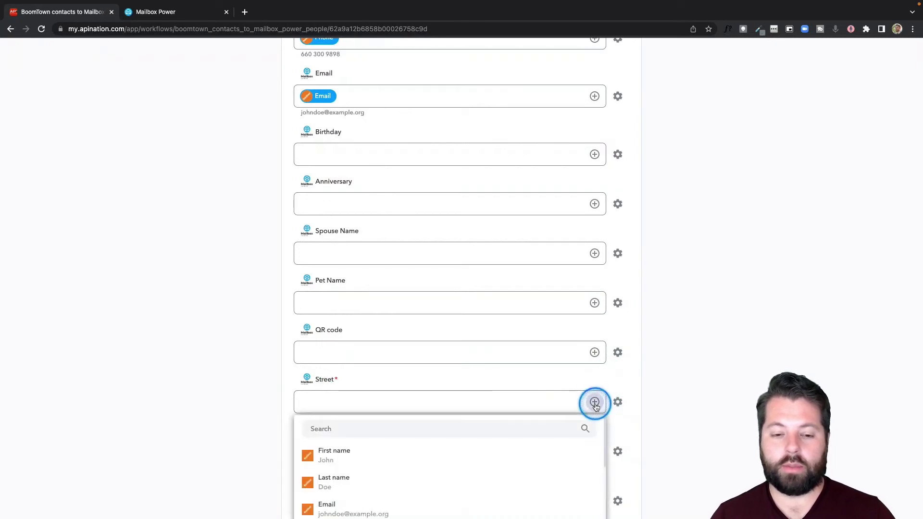
scroll(486, 427, "down", 1)
scroll(487, 429, "down", 1)
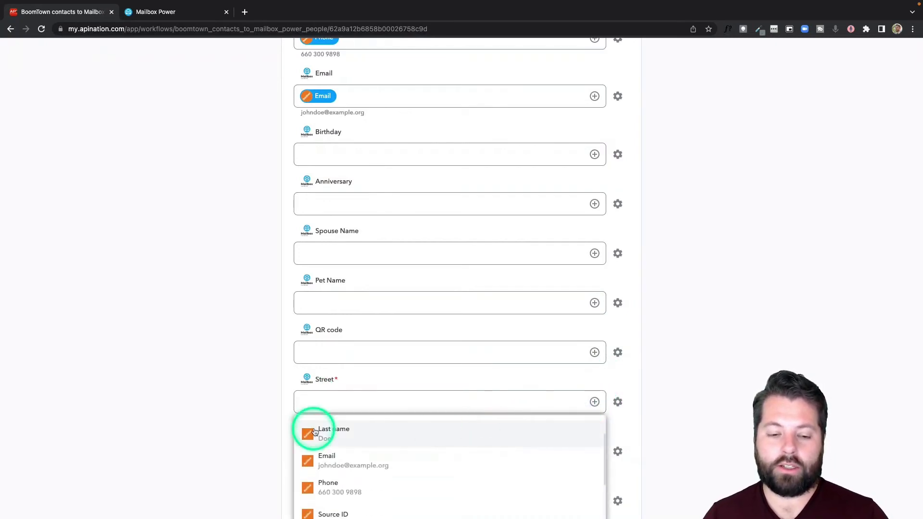
scroll(311, 429, "down", 1)
scroll(325, 462, "down", 1)
scroll(327, 469, "down", 3)
scroll(327, 469, "down", 1)
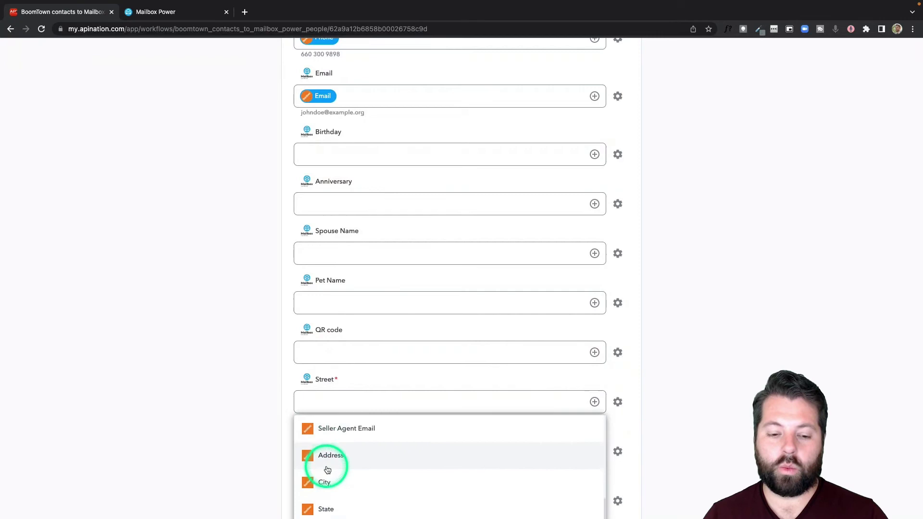
left_click(329, 455)
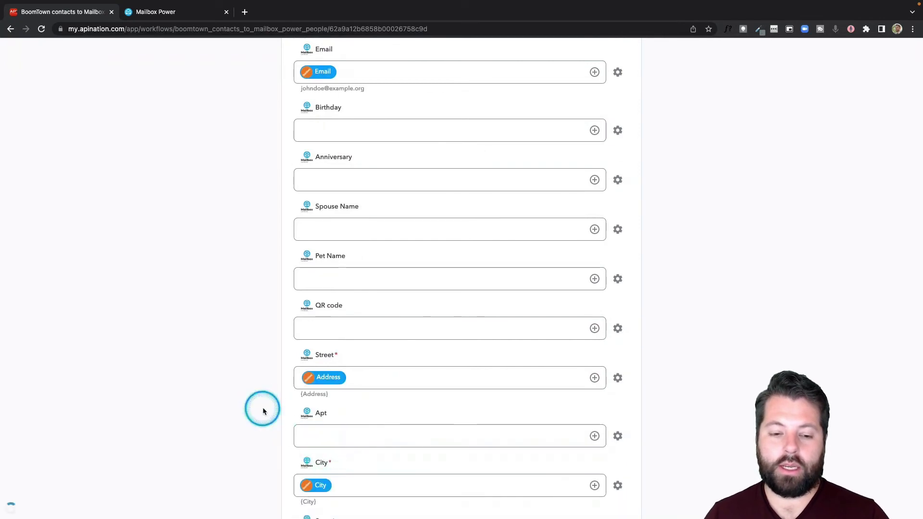
scroll(262, 412, "down", 2)
scroll(278, 393, "down", 2)
scroll(278, 392, "up", 5)
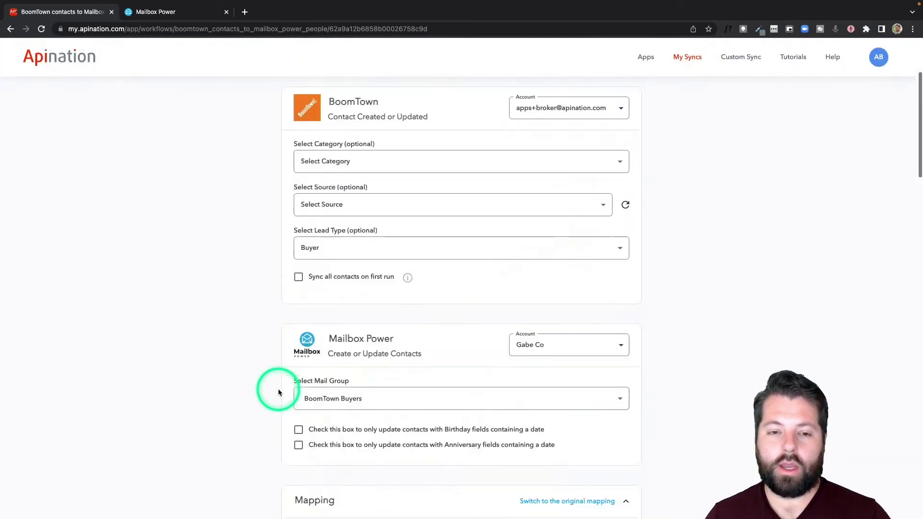
scroll(449, 252, "up", 5)
Step: Activate the sync, then change 'contacts' to 'Buyers' in its title
left_click(485, 165)
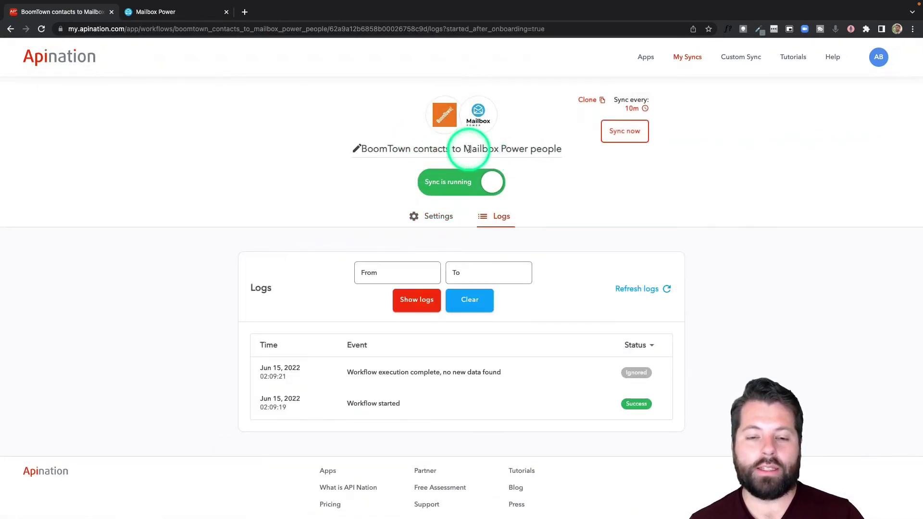
double_click(429, 147)
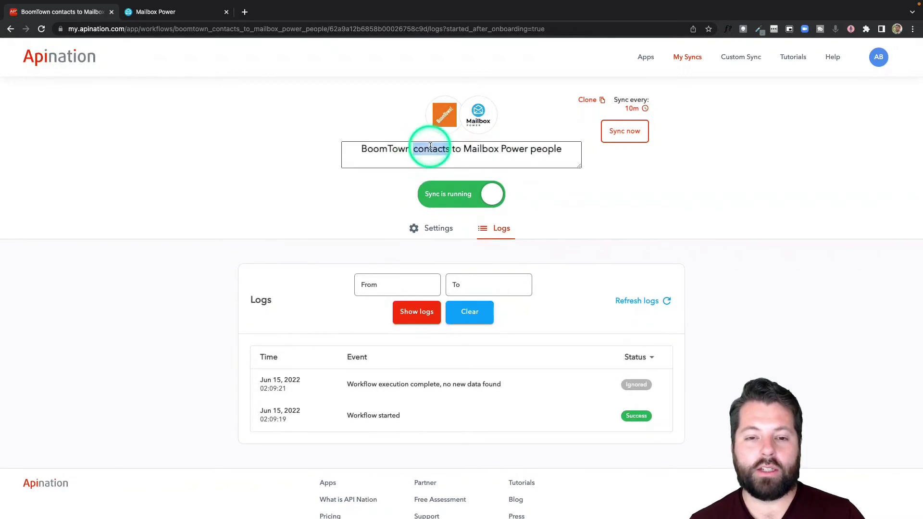
type("Buyers")
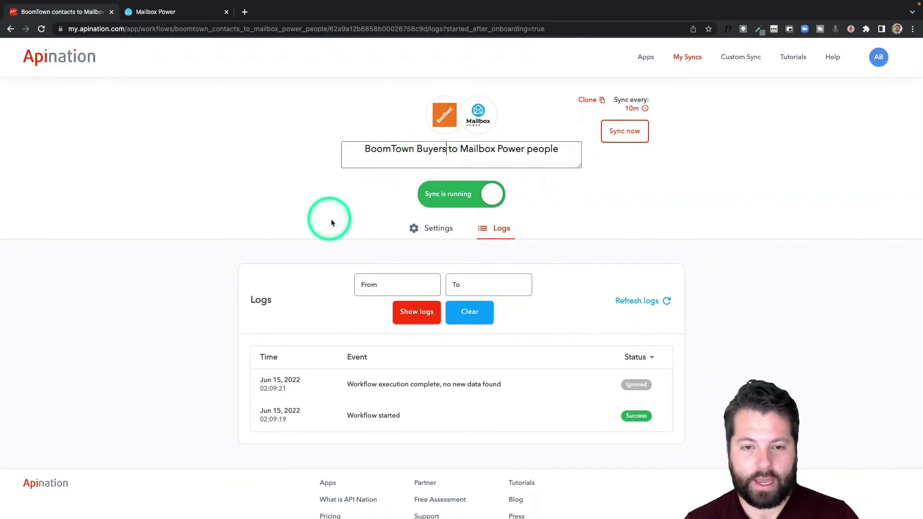
left_click(331, 220)
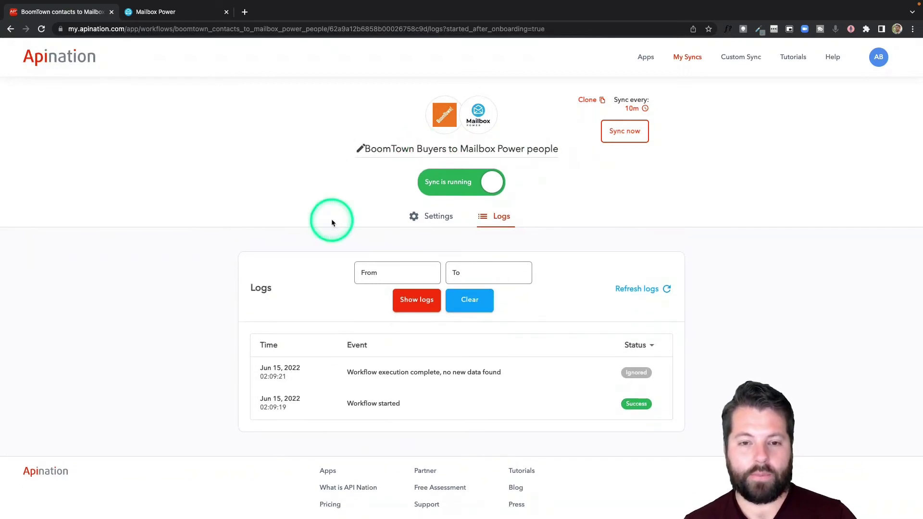
Step: Clone the BoomTown Buyers sync and retitle the copy 'BoomTown Sellers to Mailbox Power people'
left_click(598, 101)
left_click(567, 312)
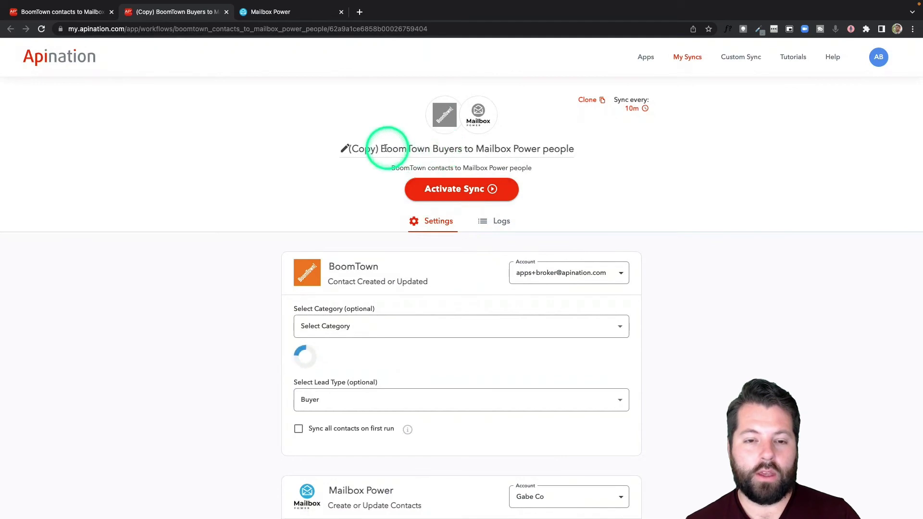
left_click_drag(380, 147, 330, 149)
key("BackSpace")
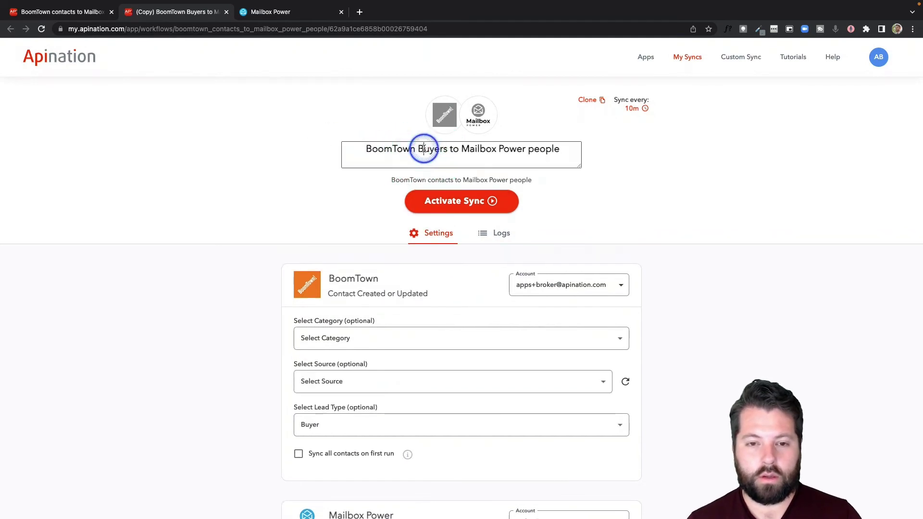
type("Sellers")
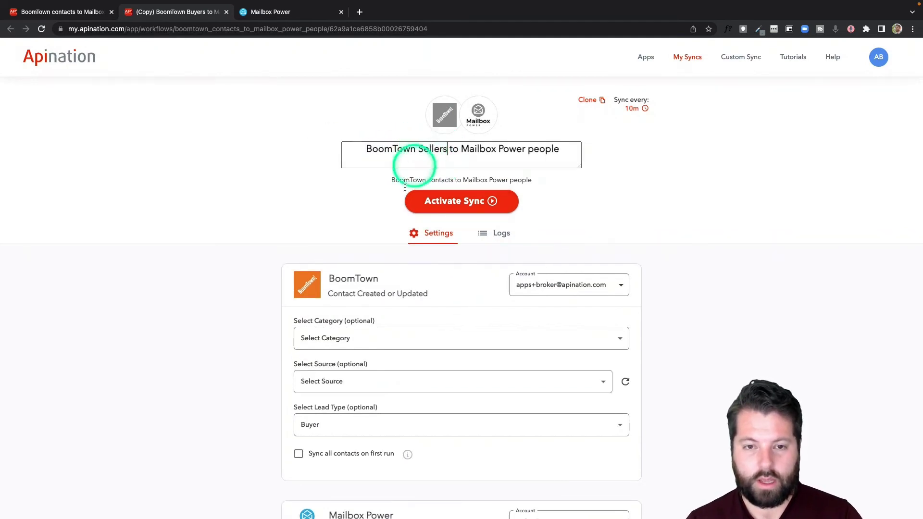
left_click(344, 226)
Step: Filter the copy to Seller leads and send them to a new 'BoomTown Sellers' mail group
left_click(314, 412)
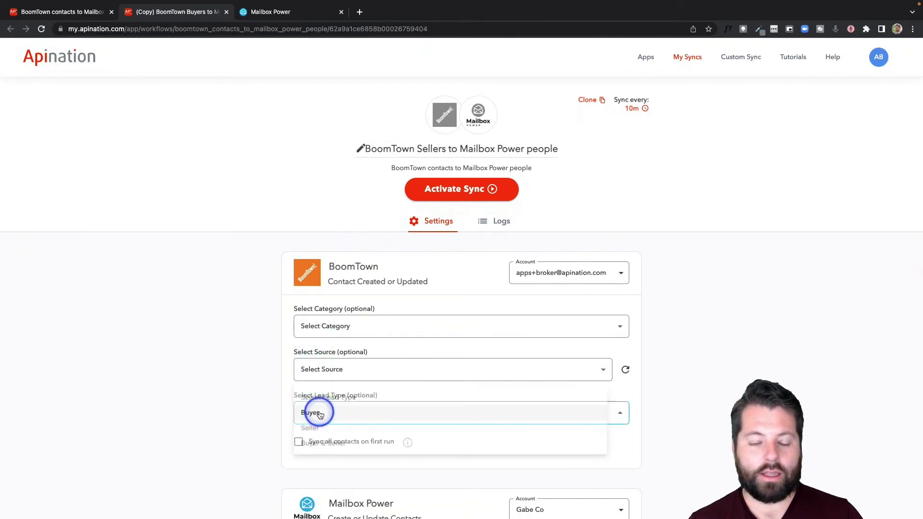
left_click(325, 435)
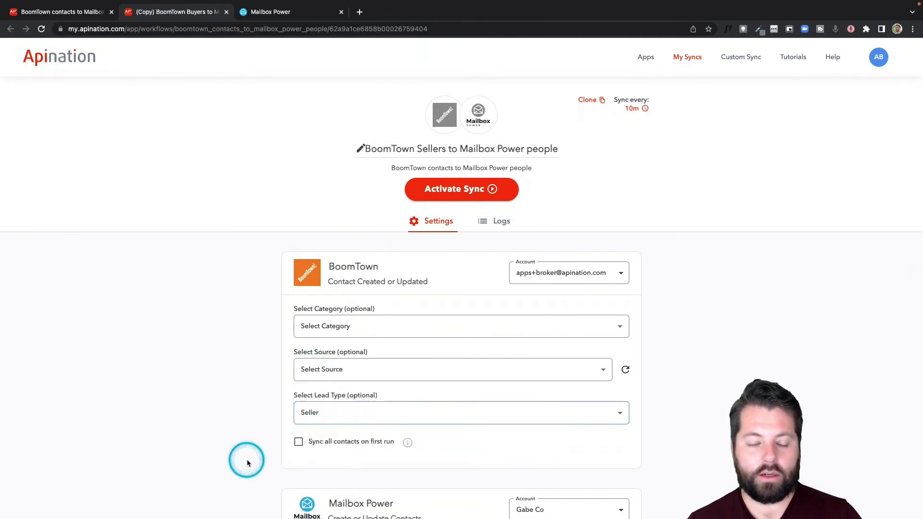
scroll(246, 459, "down", 3)
scroll(247, 460, "down", 2)
scroll(246, 460, "down", 1)
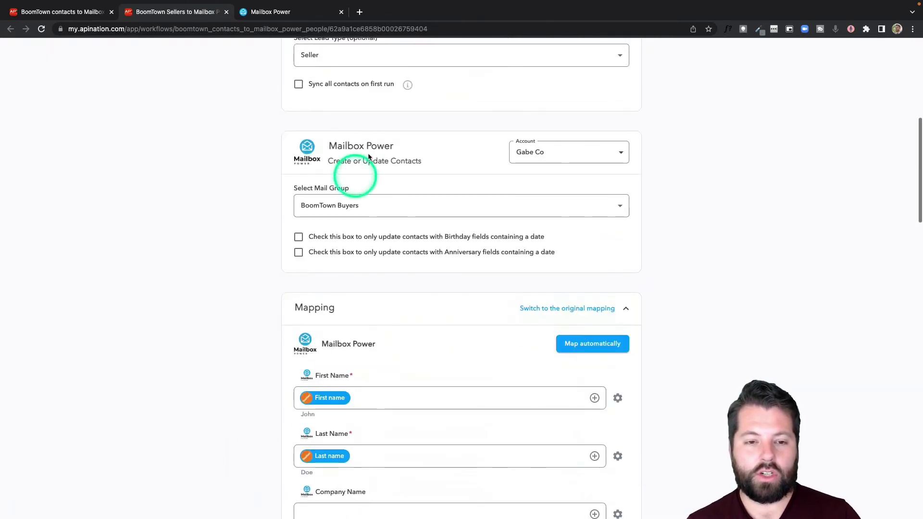
left_click(360, 205)
left_click(356, 223)
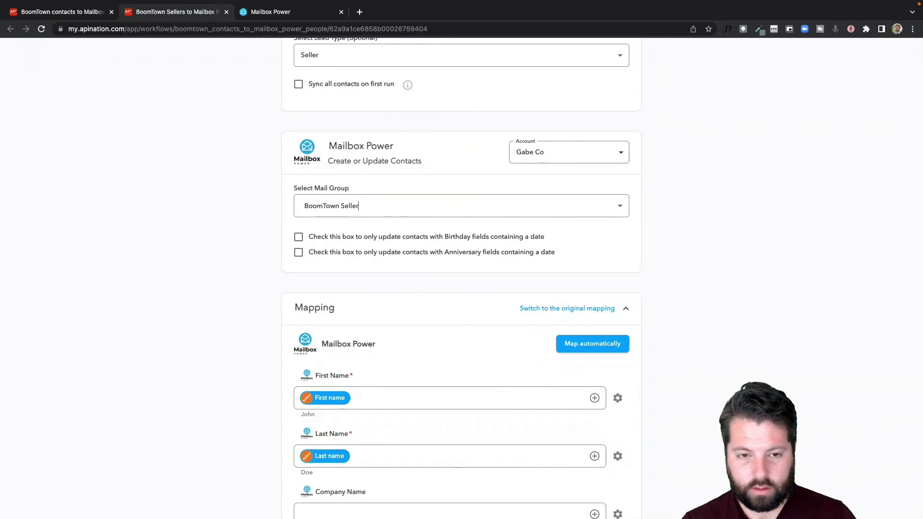
scroll(272, 334, "down", 2)
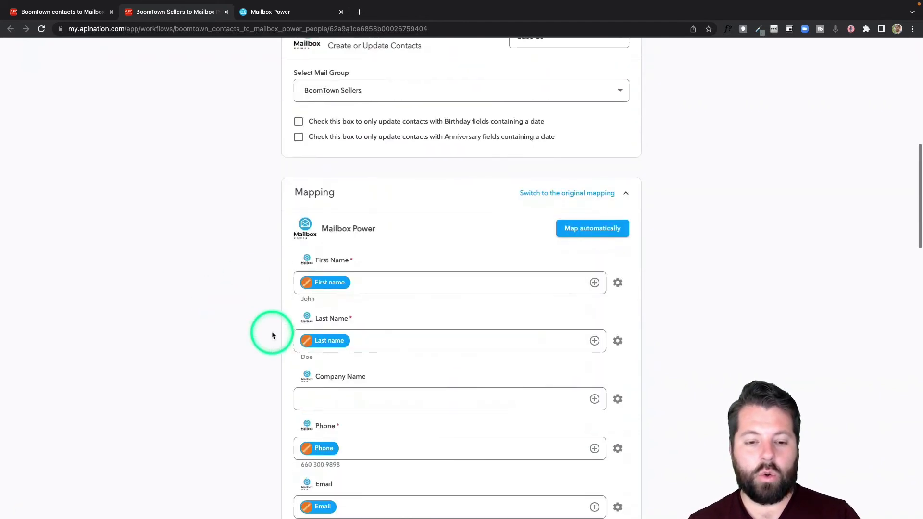
scroll(271, 334, "down", 3)
scroll(272, 335, "down", 2)
scroll(271, 335, "down", 1)
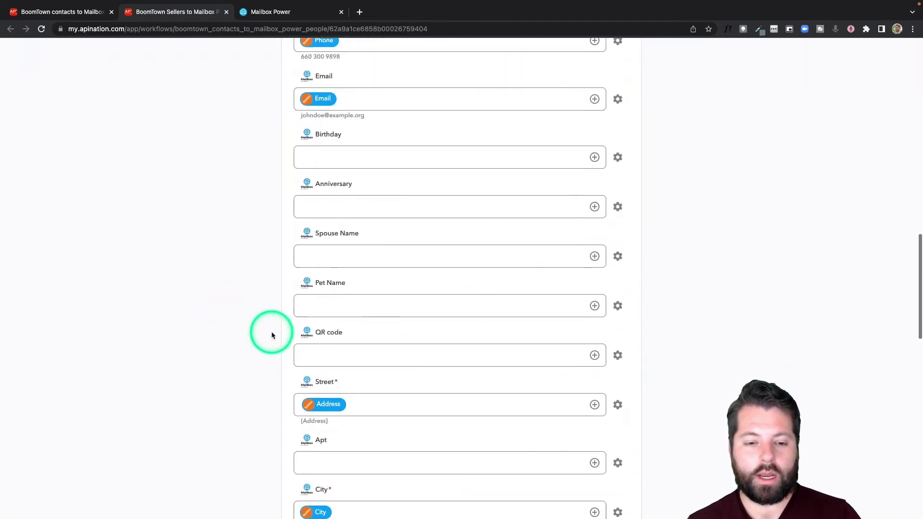
scroll(272, 335, "down", 2)
scroll(279, 319, "up", 15)
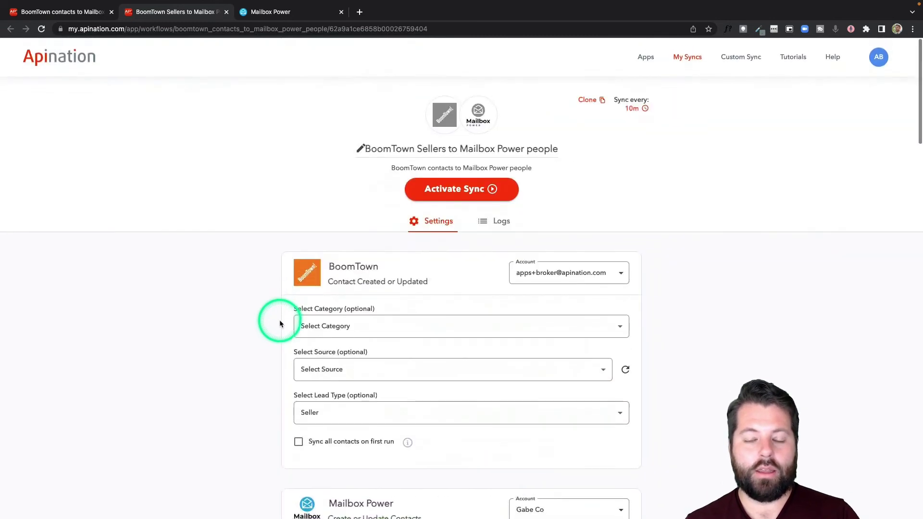
Step: Activate the 'BoomTown Sellers to Mailbox Power people' sync
left_click(468, 191)
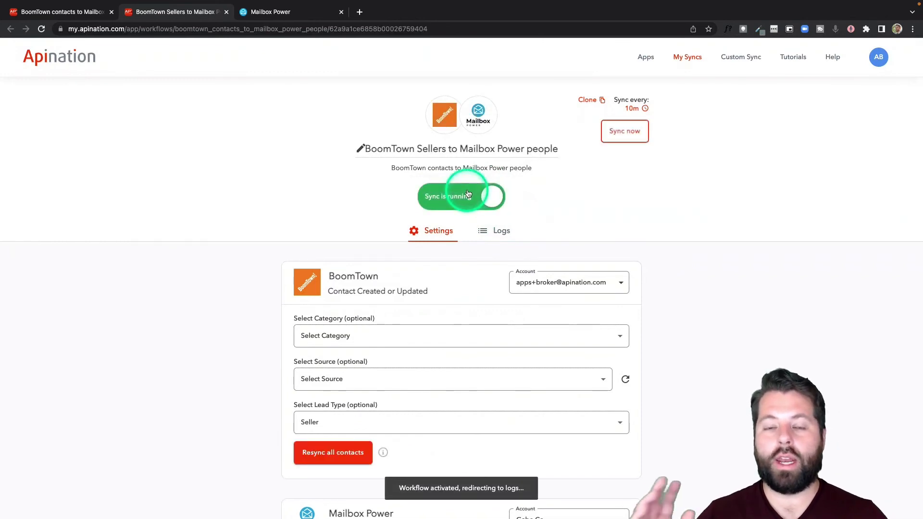